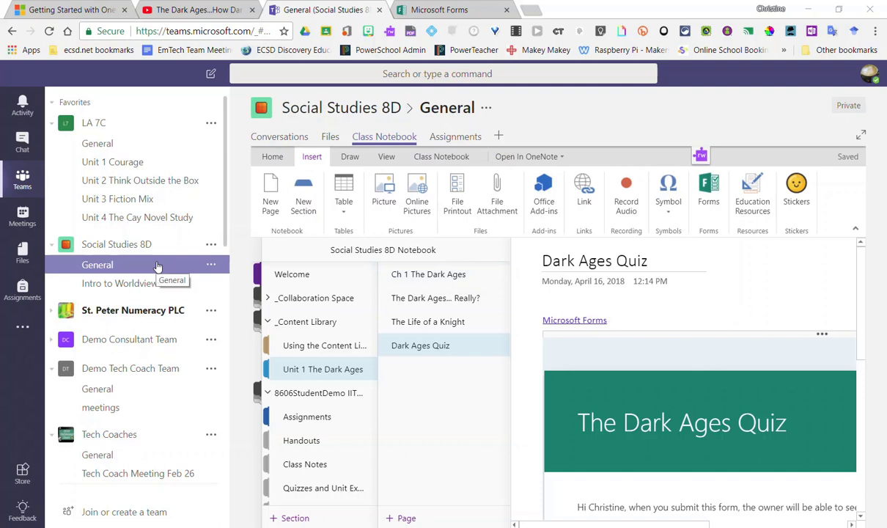
- Start a new assignment for Social Studies 8D, allow late turn-in, and title it "The Dark Ages Quiz"
left_click(455, 138)
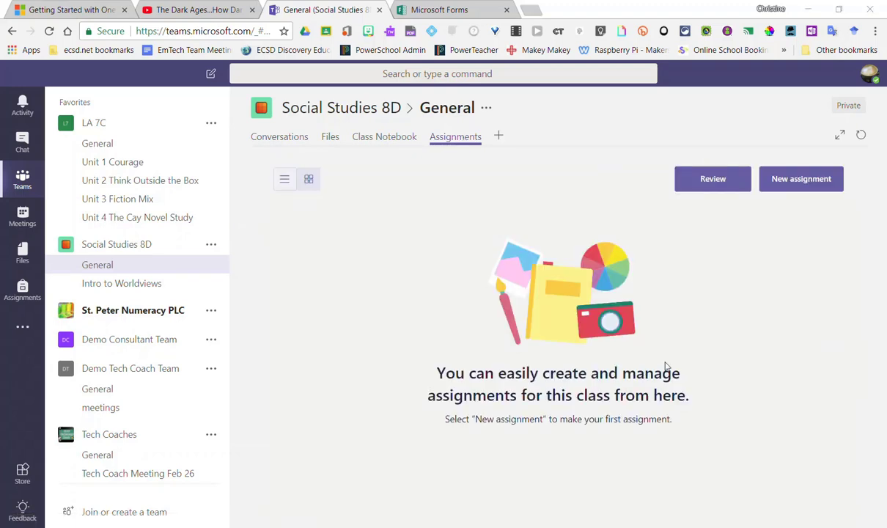
left_click(800, 187)
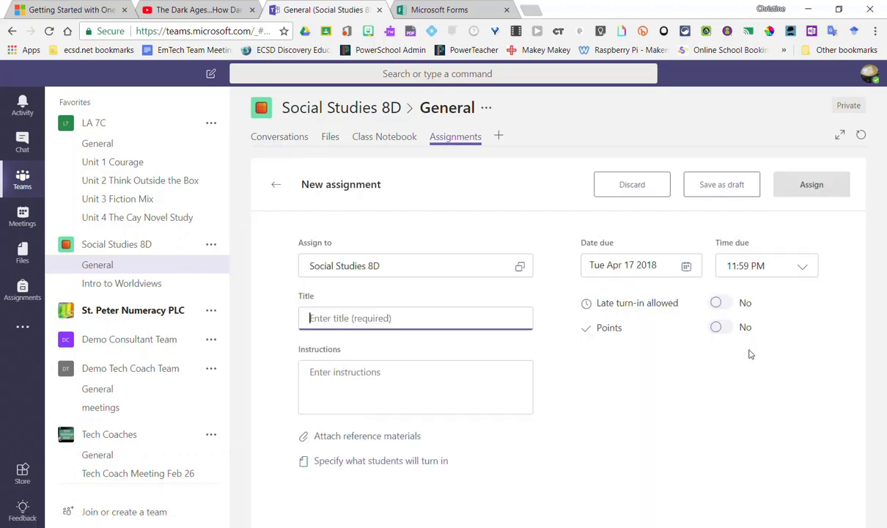
left_click(723, 306)
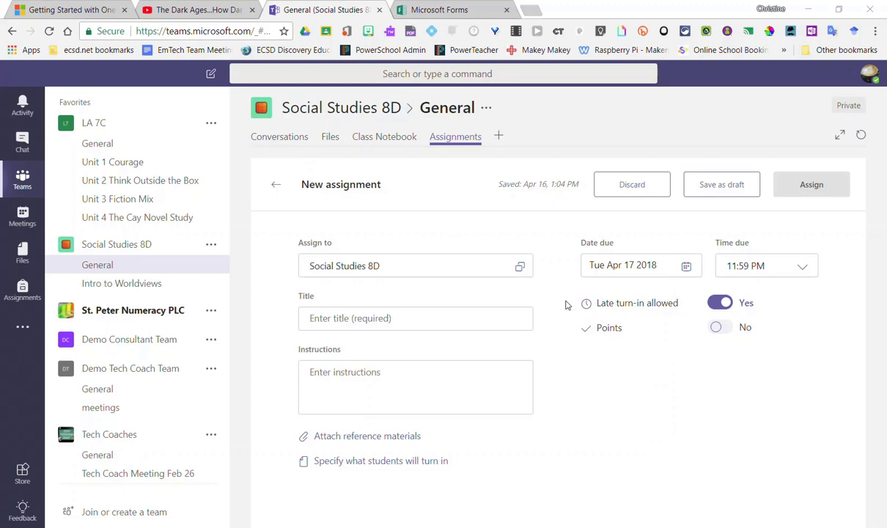
left_click(383, 318)
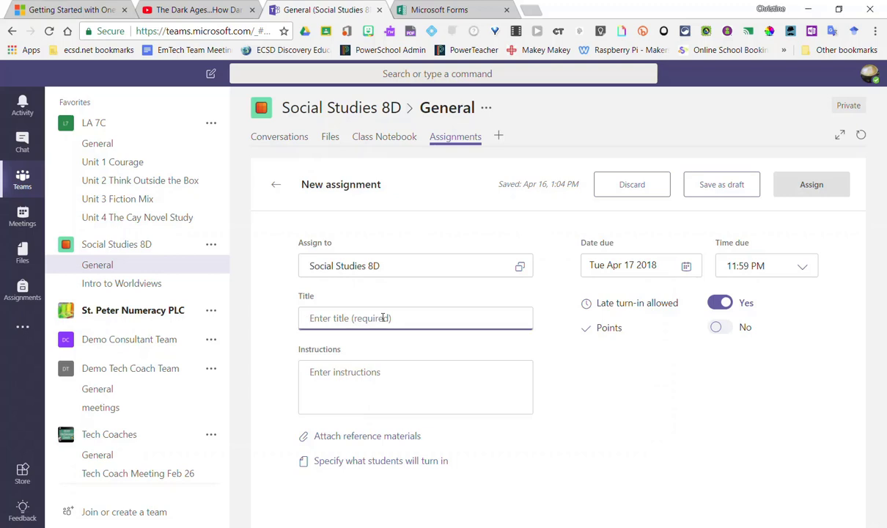
type("The Dark")
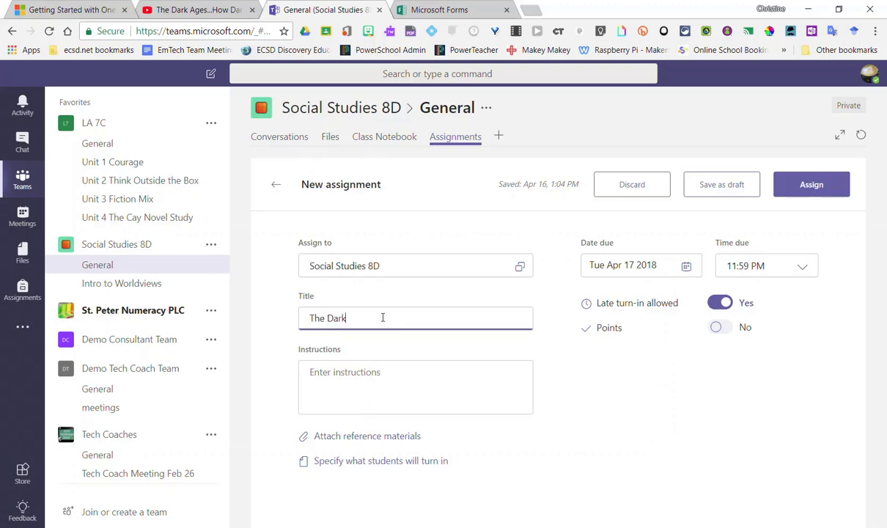
type(" Ages Quiz")
left_click(332, 439)
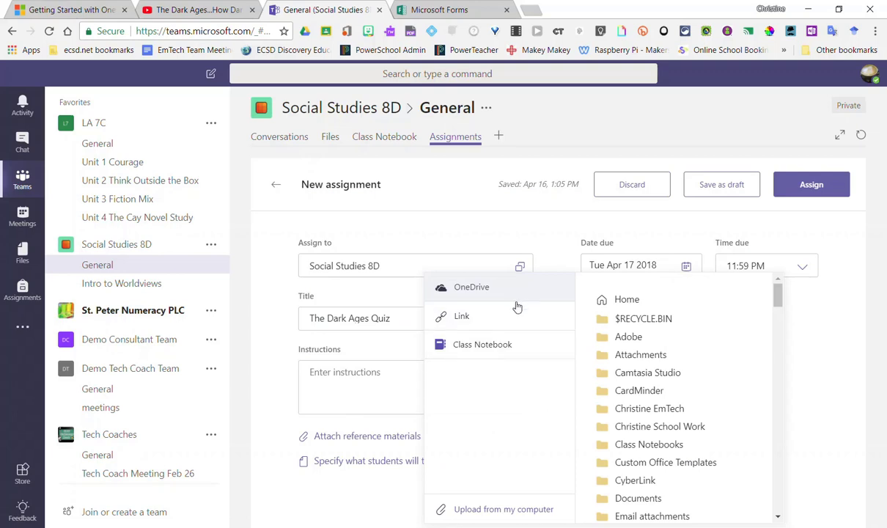
left_click(514, 315)
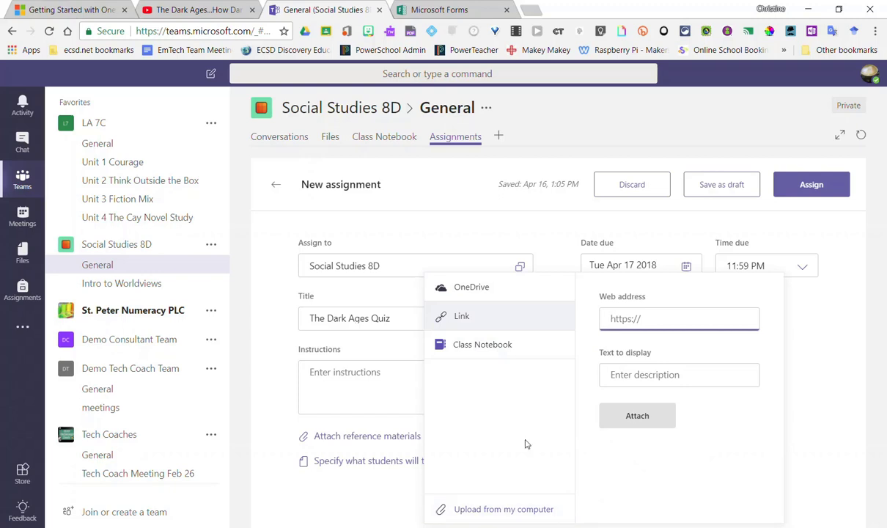
left_click(517, 347)
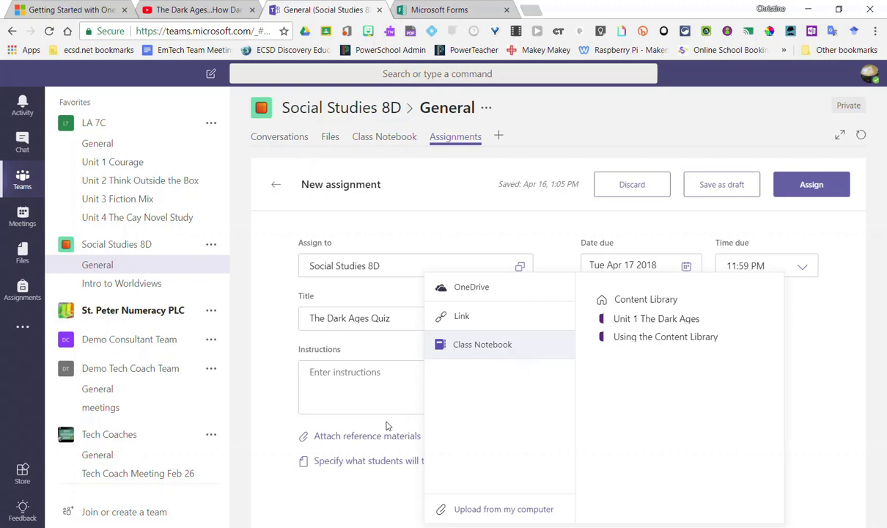
left_click(371, 402)
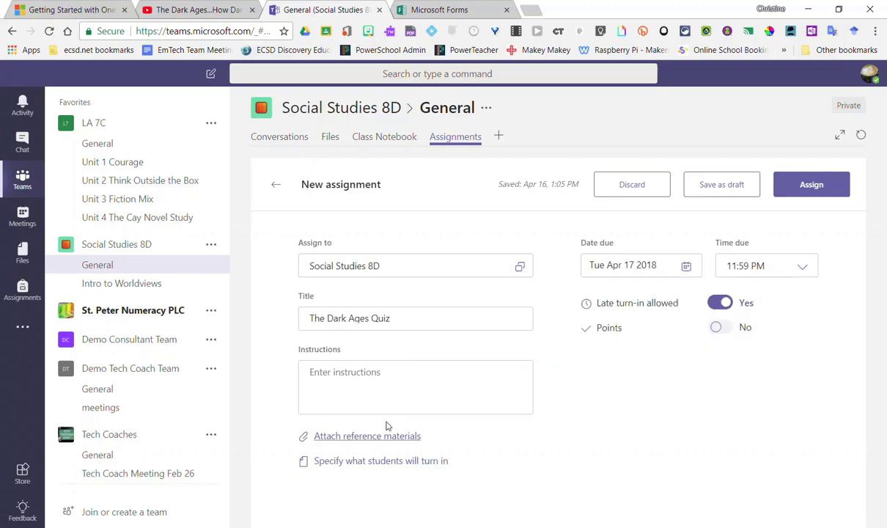
- Add the Dark Ages Quiz page from the Class Notebook's Unit 1 The Dark Ages section as student work, distributed to Quizzes and Unit Exams
left_click(372, 462)
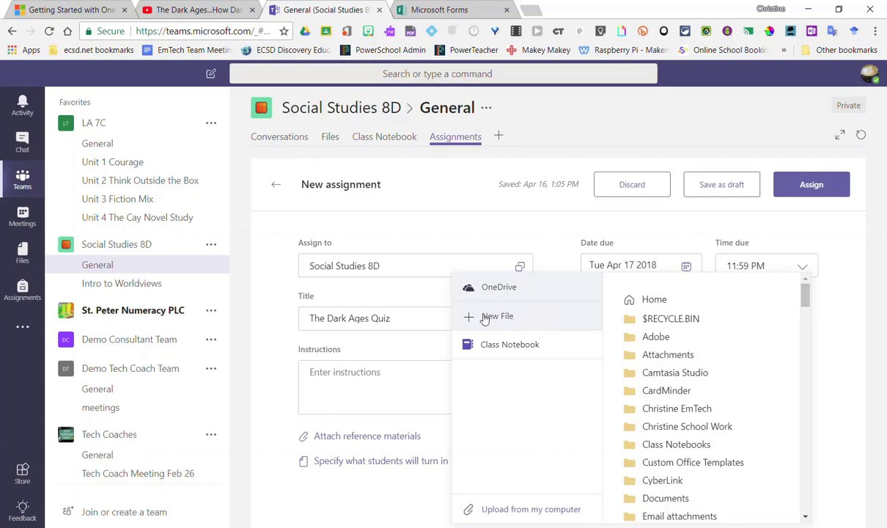
left_click(482, 348)
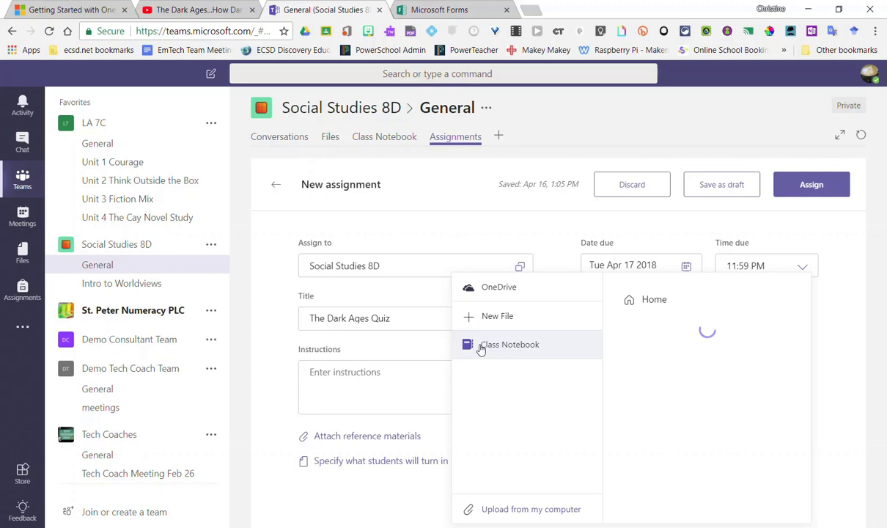
left_click(687, 357)
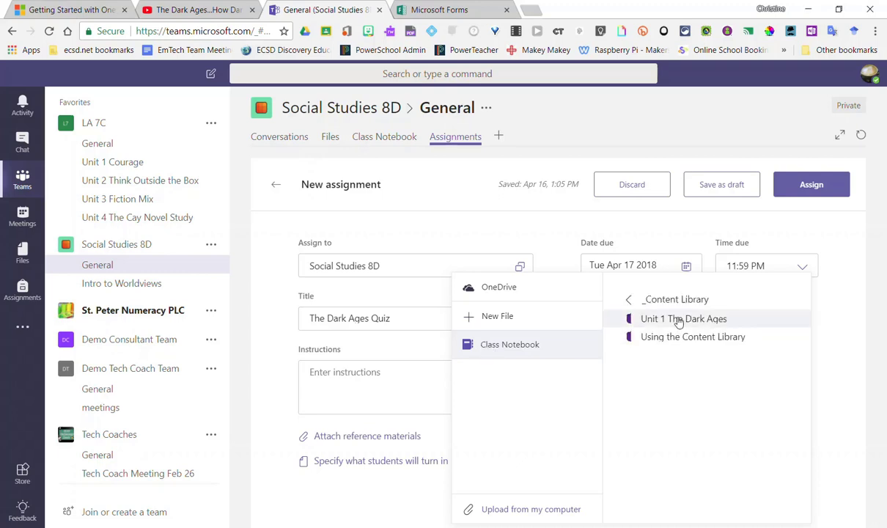
left_click(680, 323)
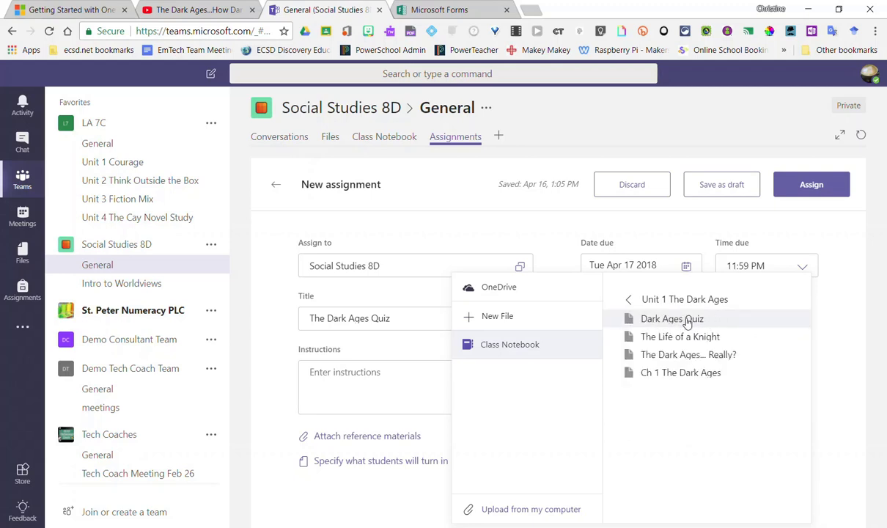
left_click(688, 322)
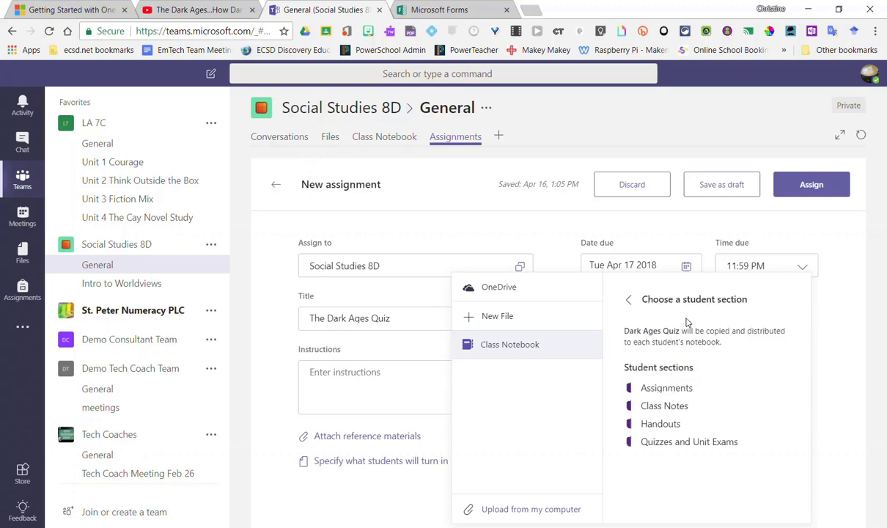
left_click(663, 443)
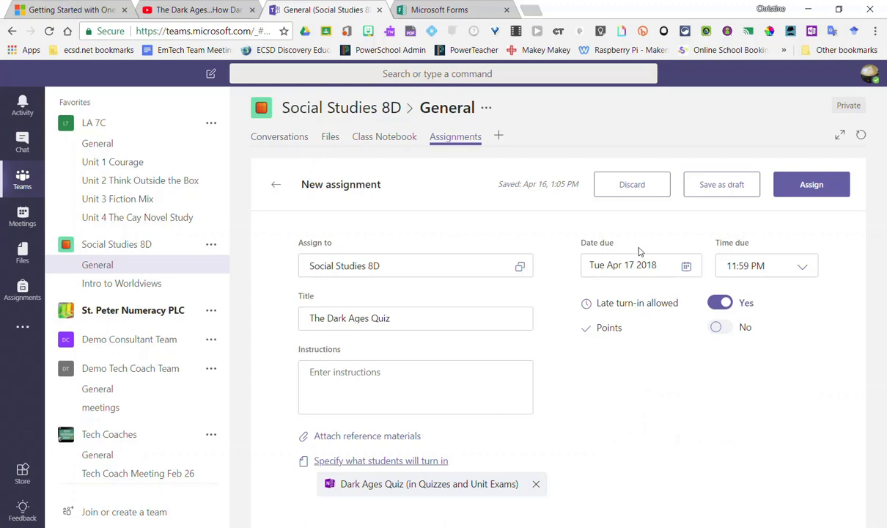
- Make the assignment due Wed Apr 18 2018 and worth 3 points, and assign it to the class
left_click(686, 268)
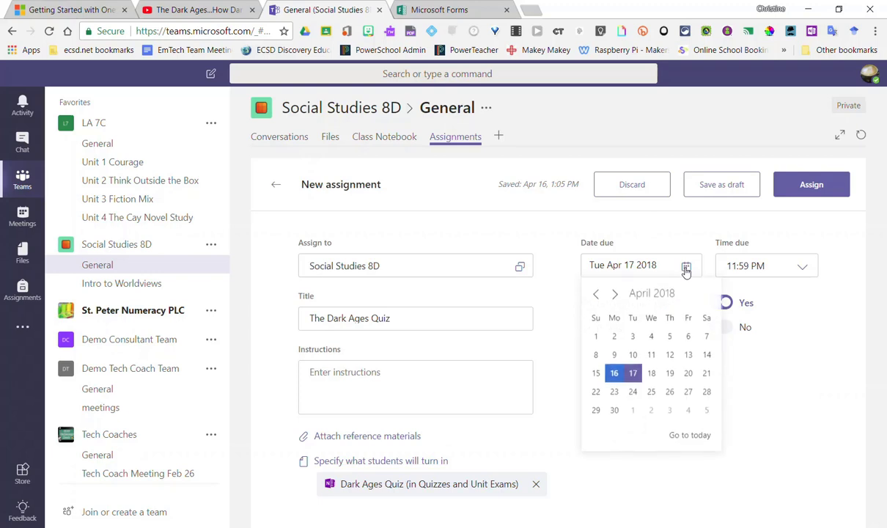
left_click(651, 374)
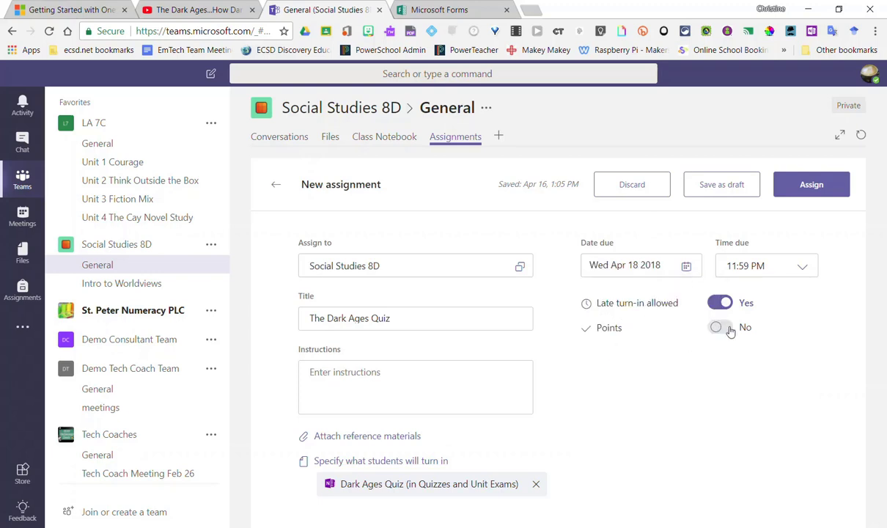
left_click(729, 330)
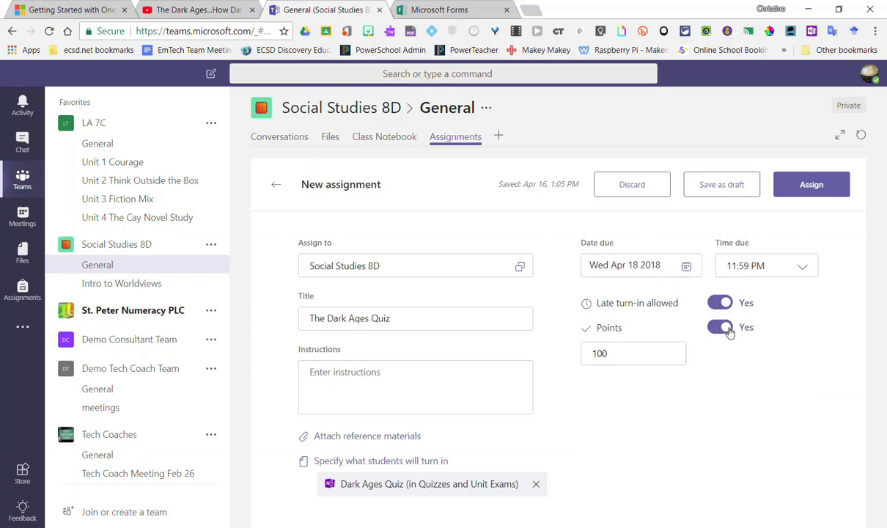
double_click(644, 352)
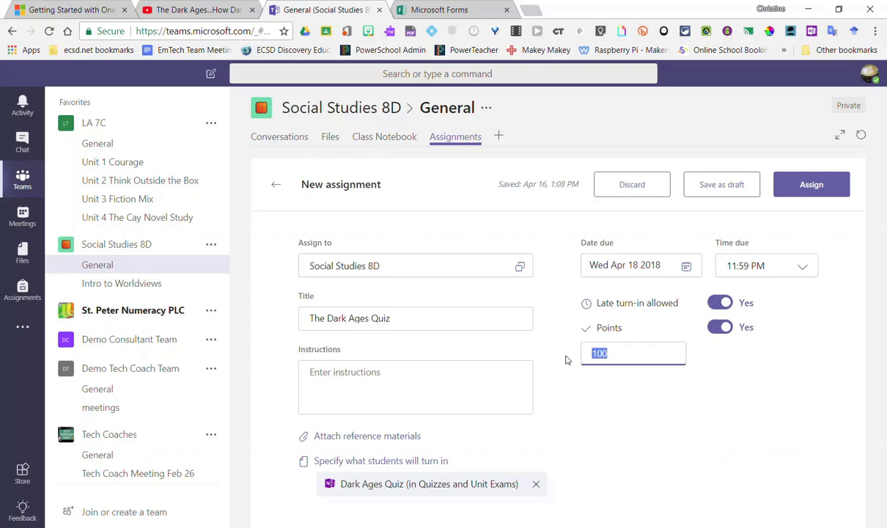
type("3")
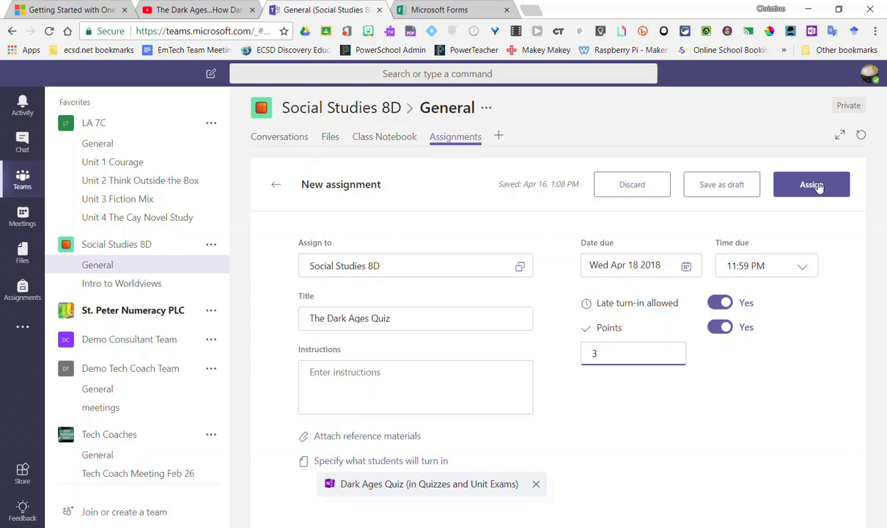
left_click(819, 186)
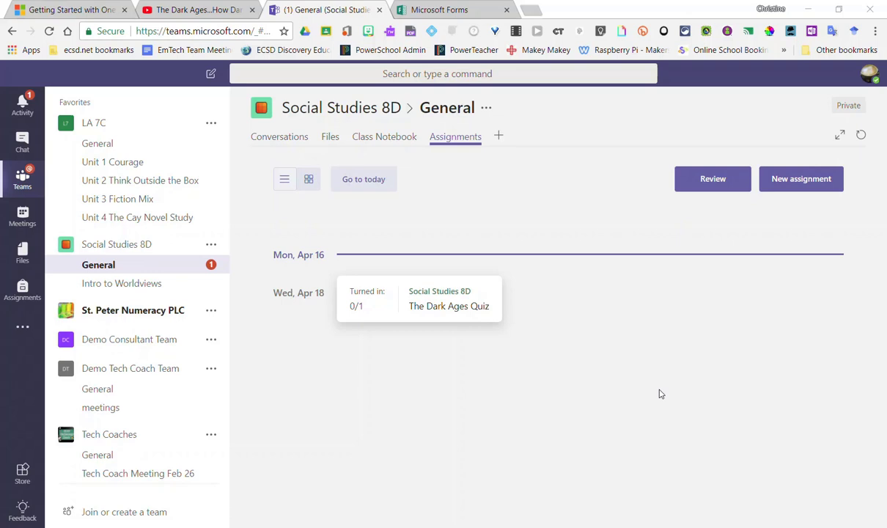
- Open the Dark Ages Quiz page in the student's Quizzes and Unit Exams section of the Class Notebook
left_click(402, 140)
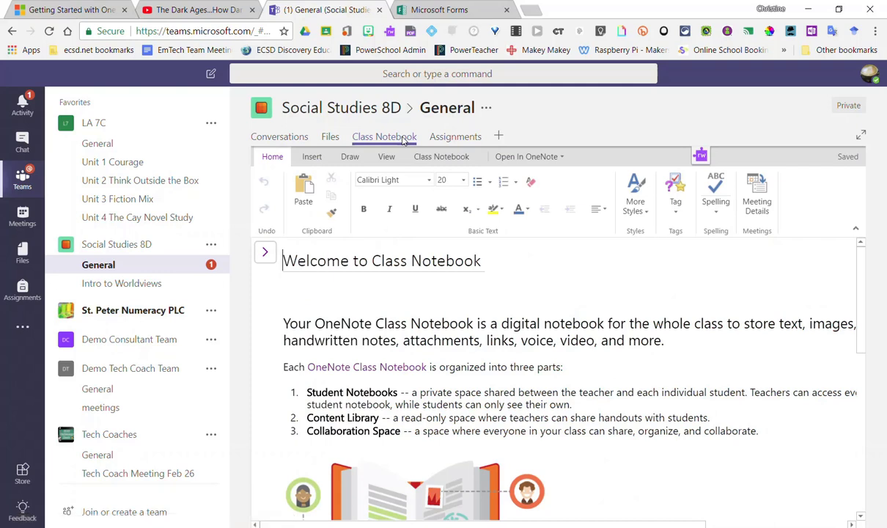
left_click(267, 253)
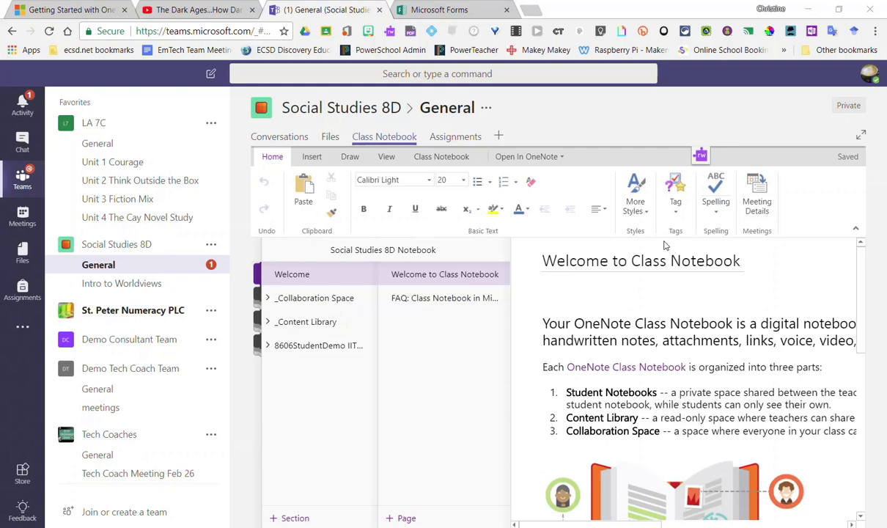
left_click(294, 346)
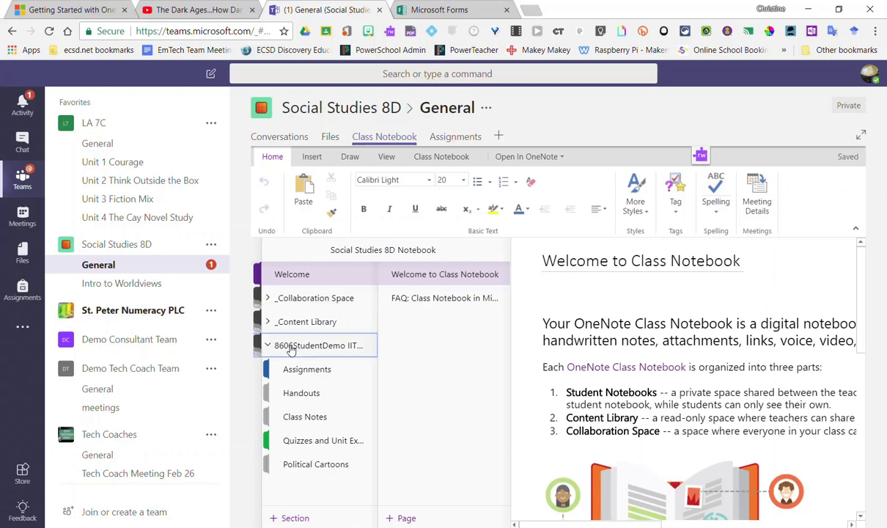
left_click(314, 443)
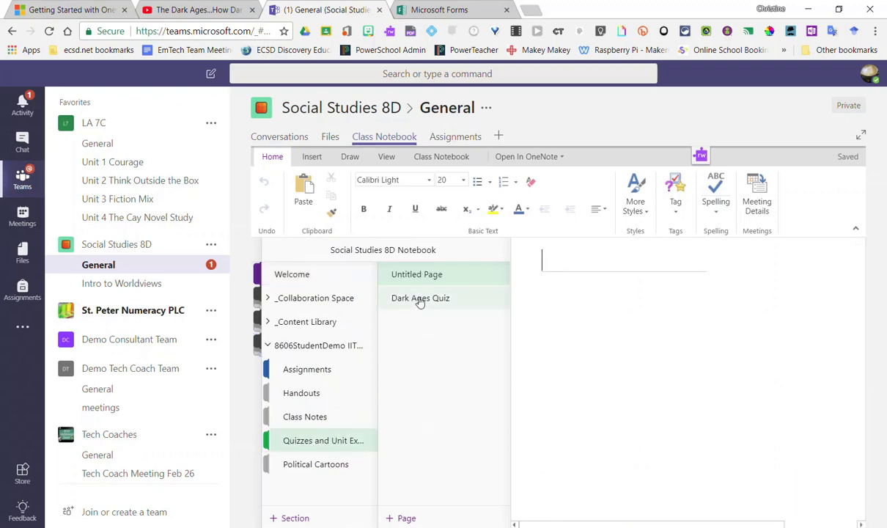
left_click(402, 299)
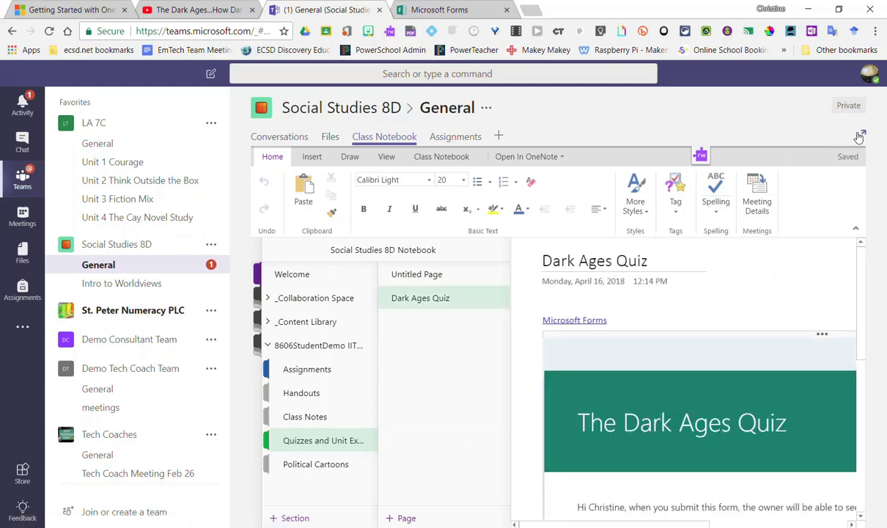
- Expand the Class Notebook to full width and look through the embedded Dark Ages quiz form down to its end
left_click(862, 137)
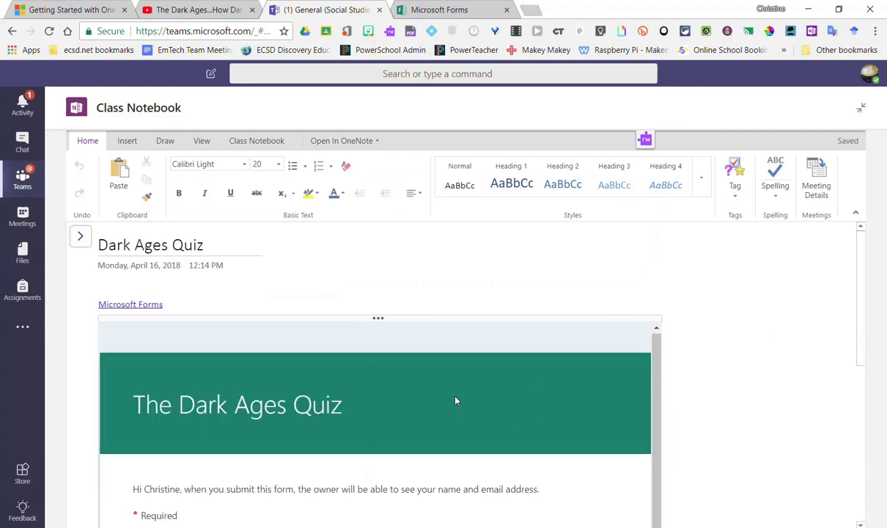
scroll(457, 401, "down", 10)
scroll(465, 395, "down", 5)
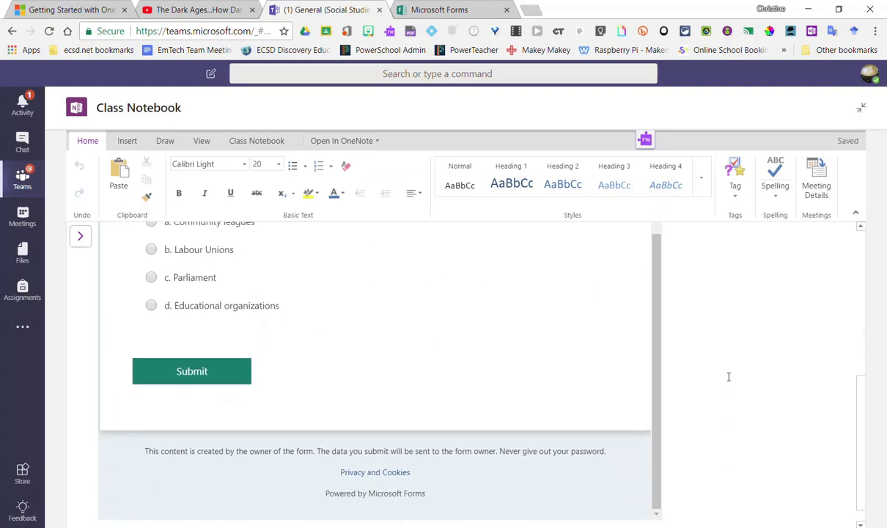
scroll(729, 377, "up", 10)
scroll(604, 382, "up", 3)
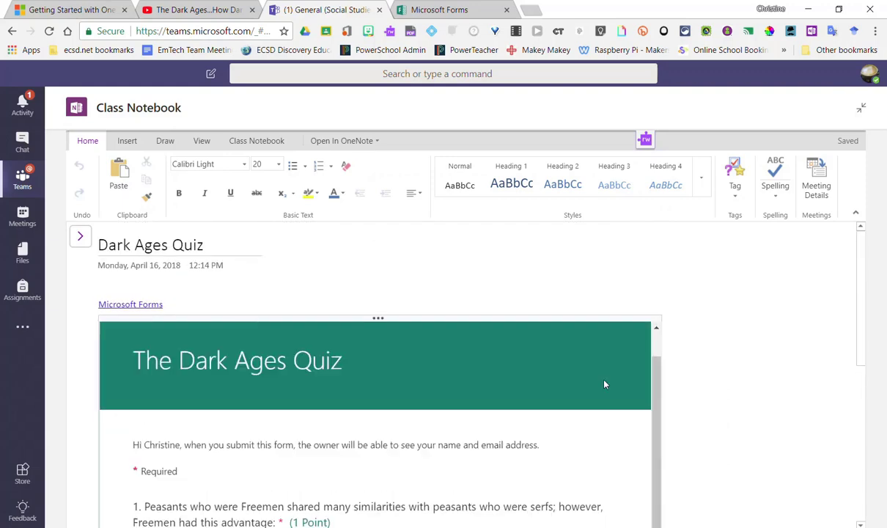
scroll(670, 386, "down", 10)
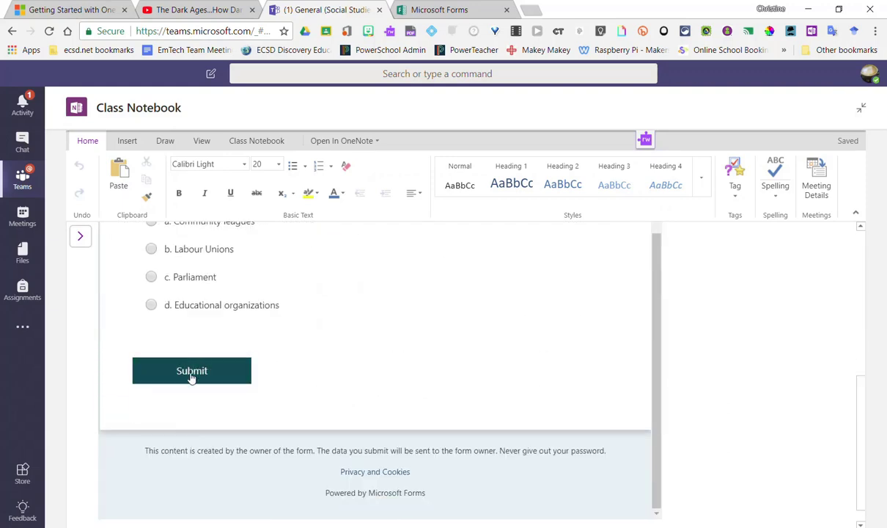